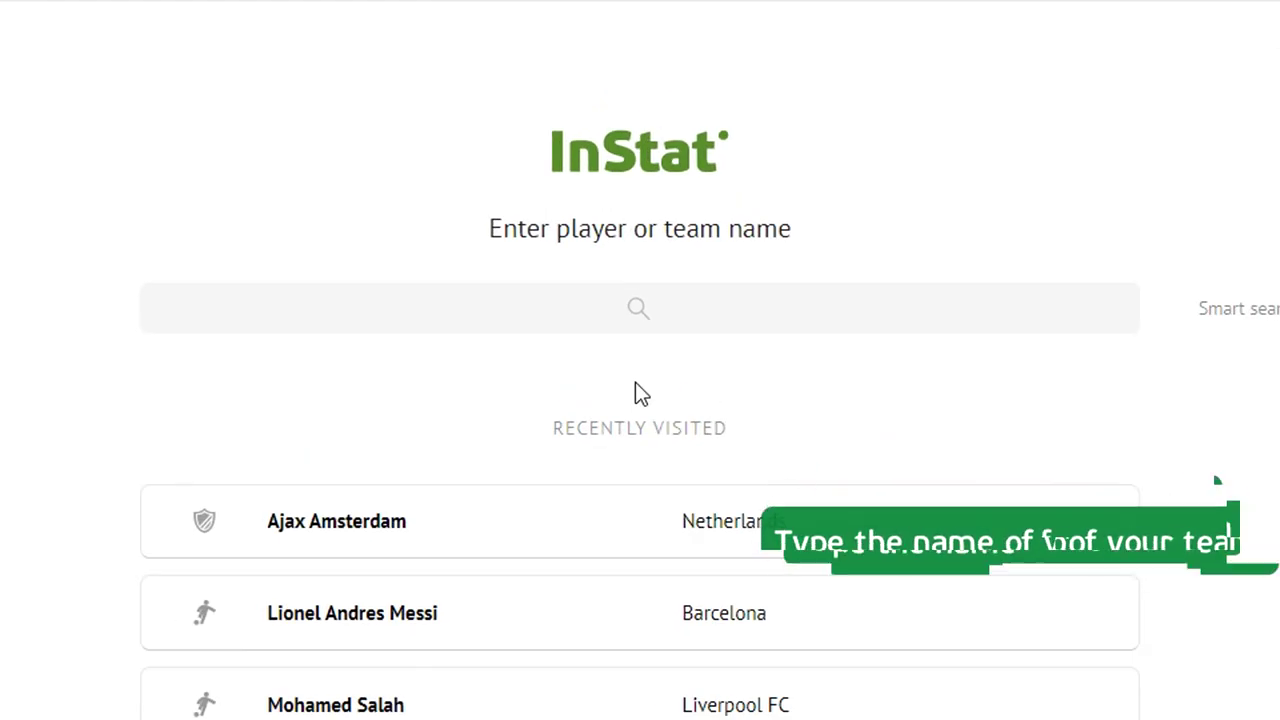
- Search for 'rb leipzig' and open the RB Leipzig (Germany) team page
click(632, 308)
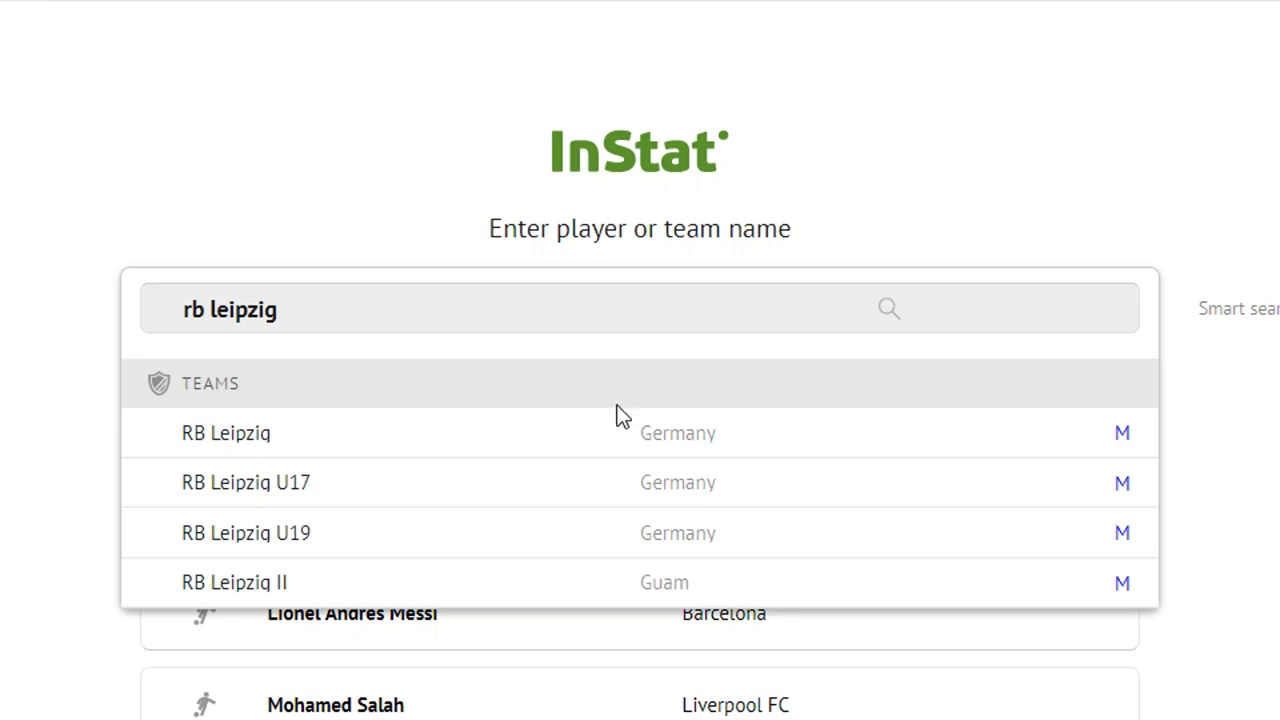
click(620, 435)
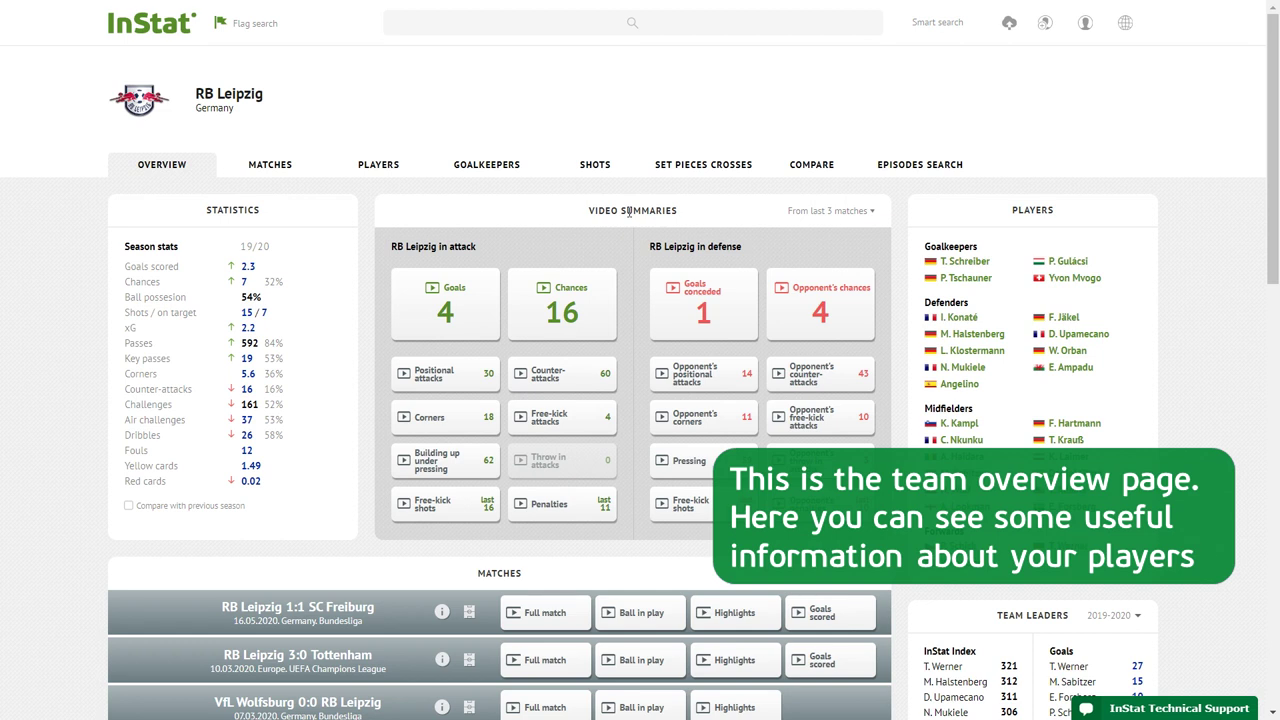
scroll(629, 212, down, 5)
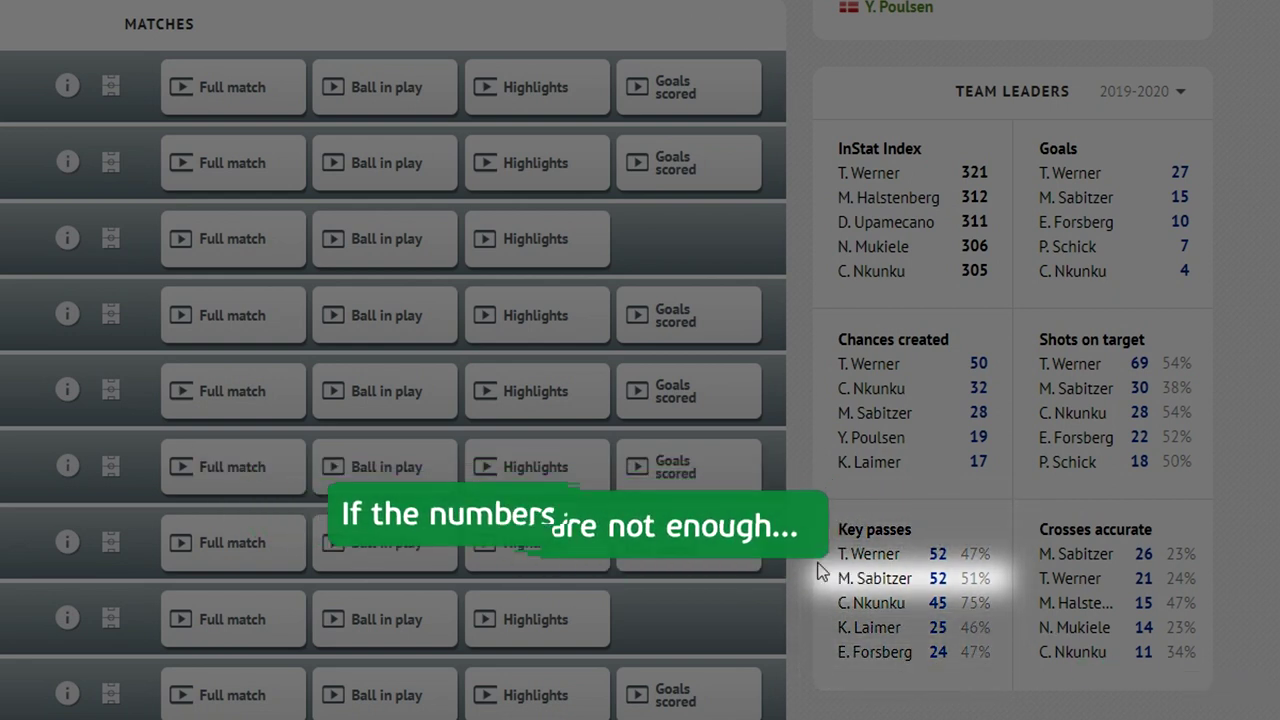
click(938, 579)
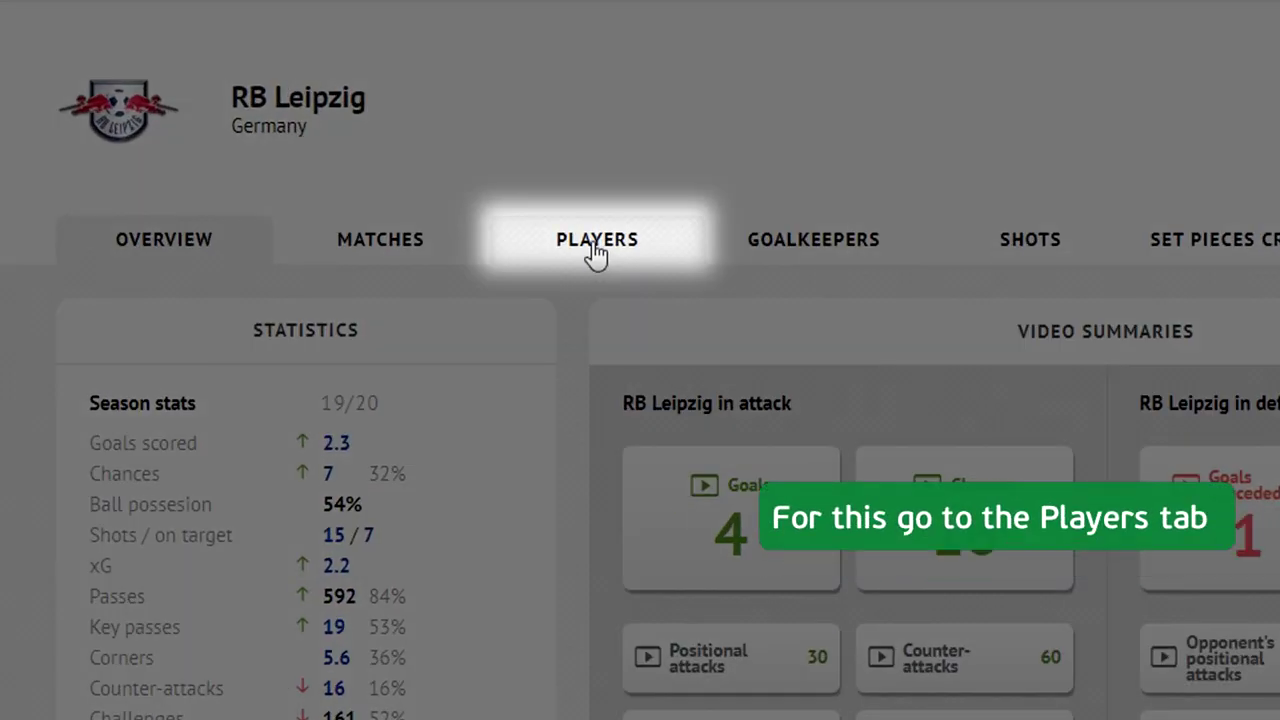
- Show RB Leipzig's Players table, browse its columns, and sort it by assists
click(596, 252)
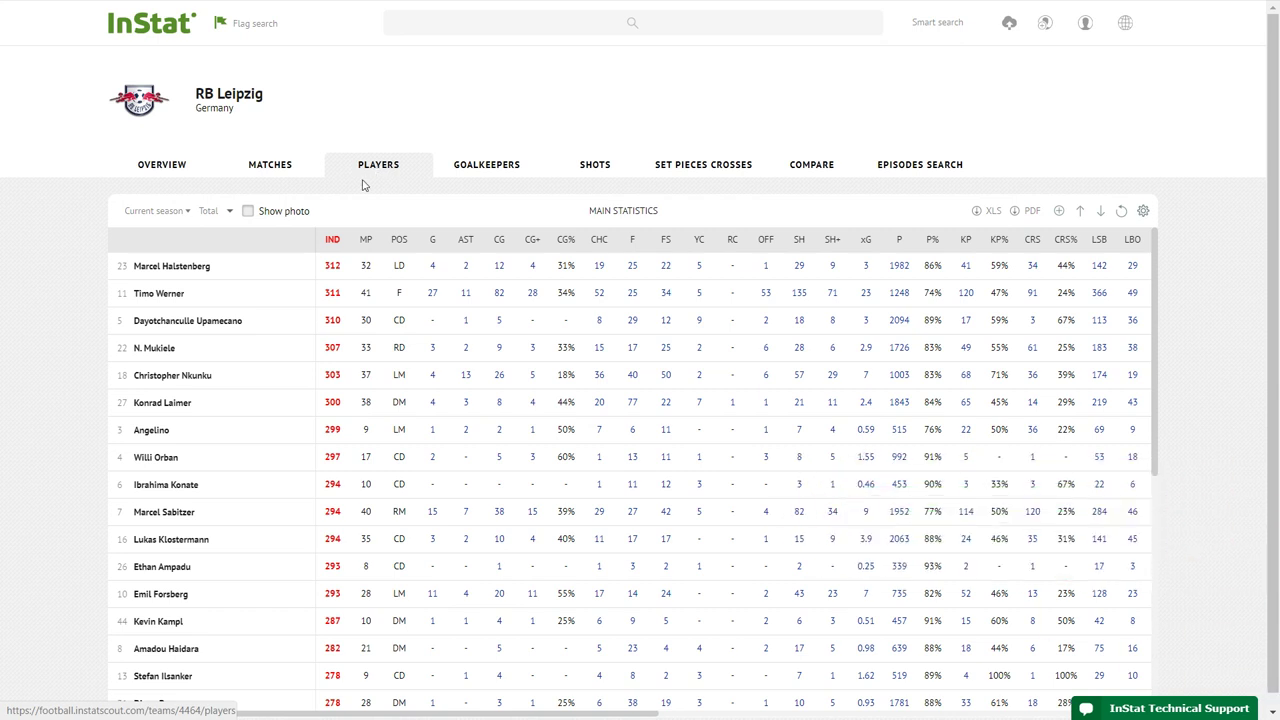
scroll(303, 238, down, 2)
scroll(303, 238, down, 10)
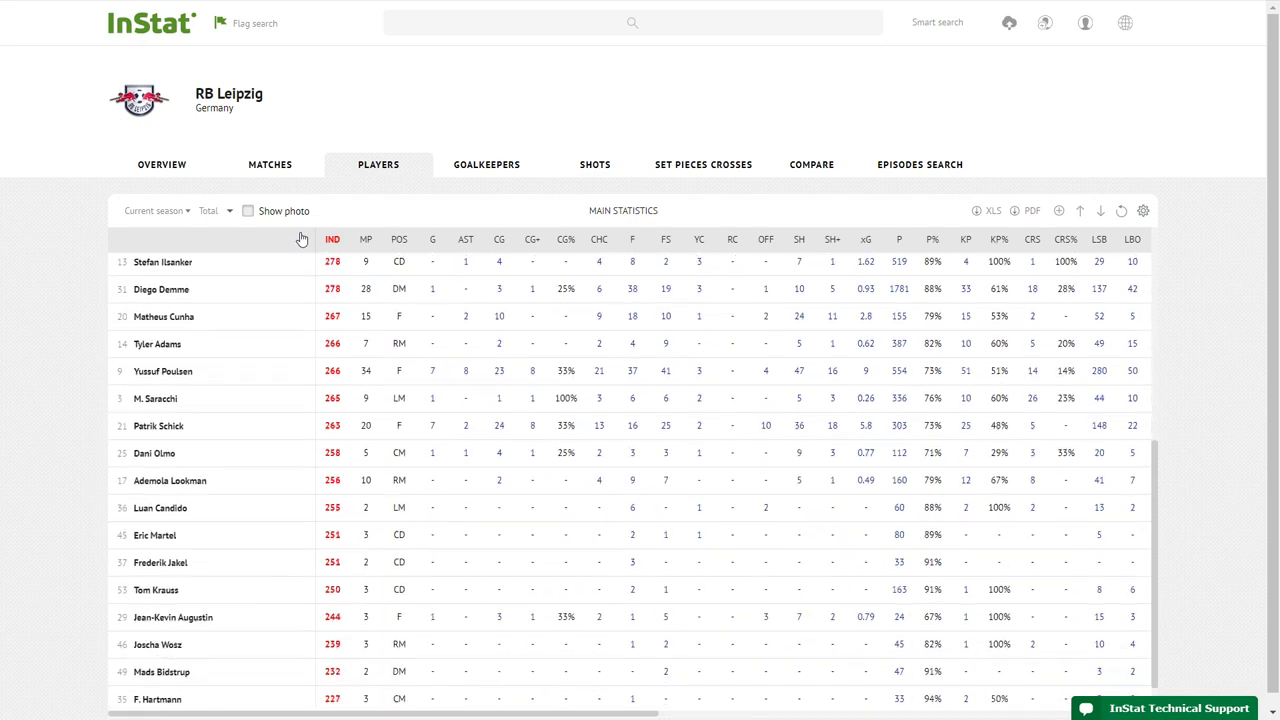
scroll(303, 238, up, 12)
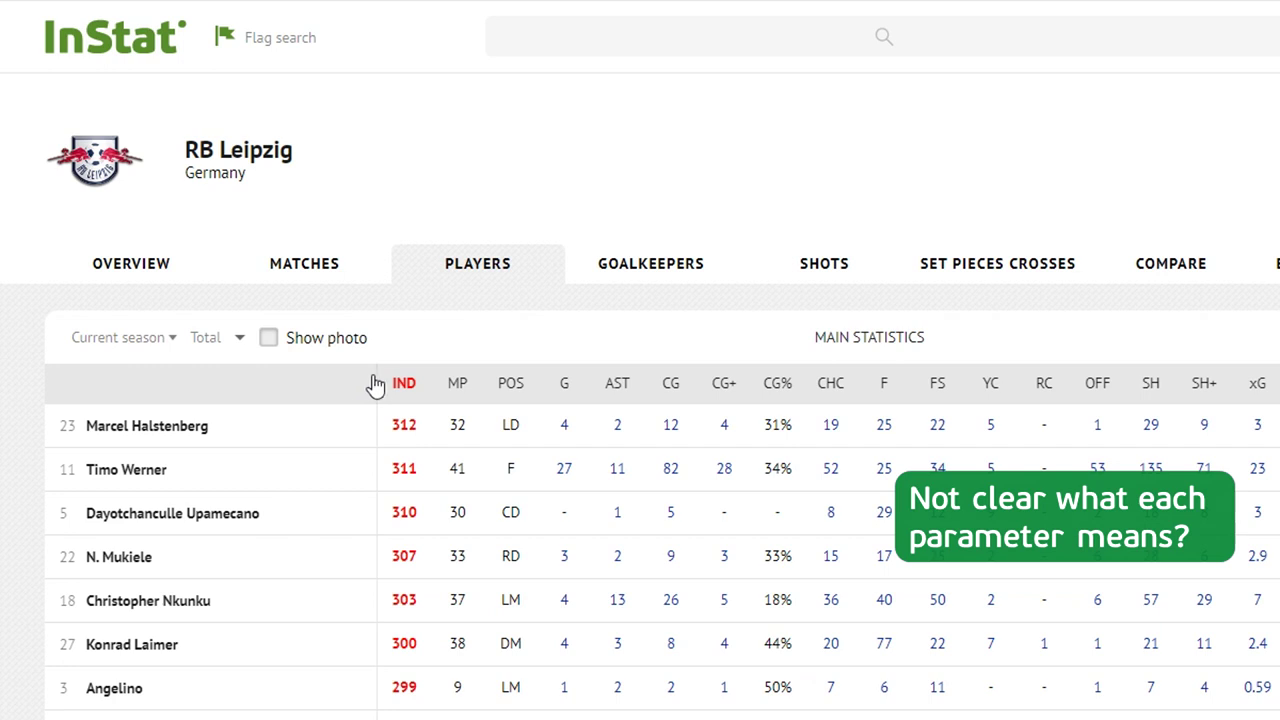
mouse_move(401, 385)
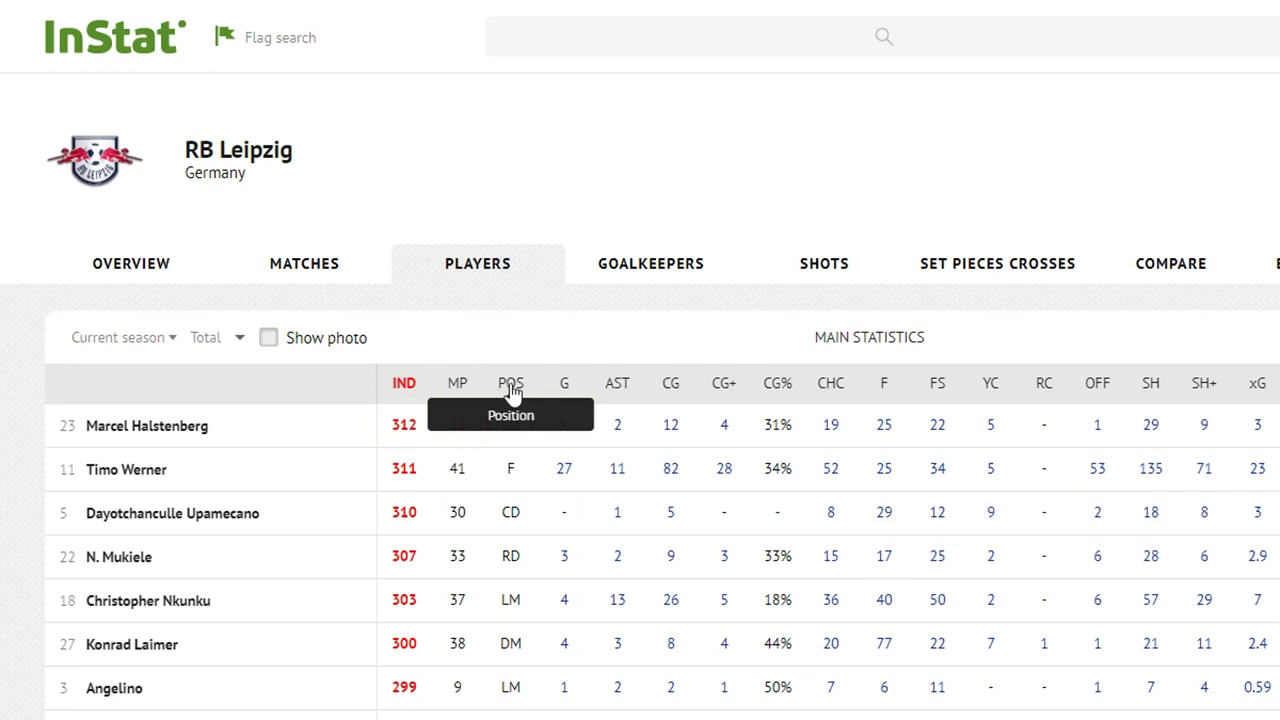
click(611, 390)
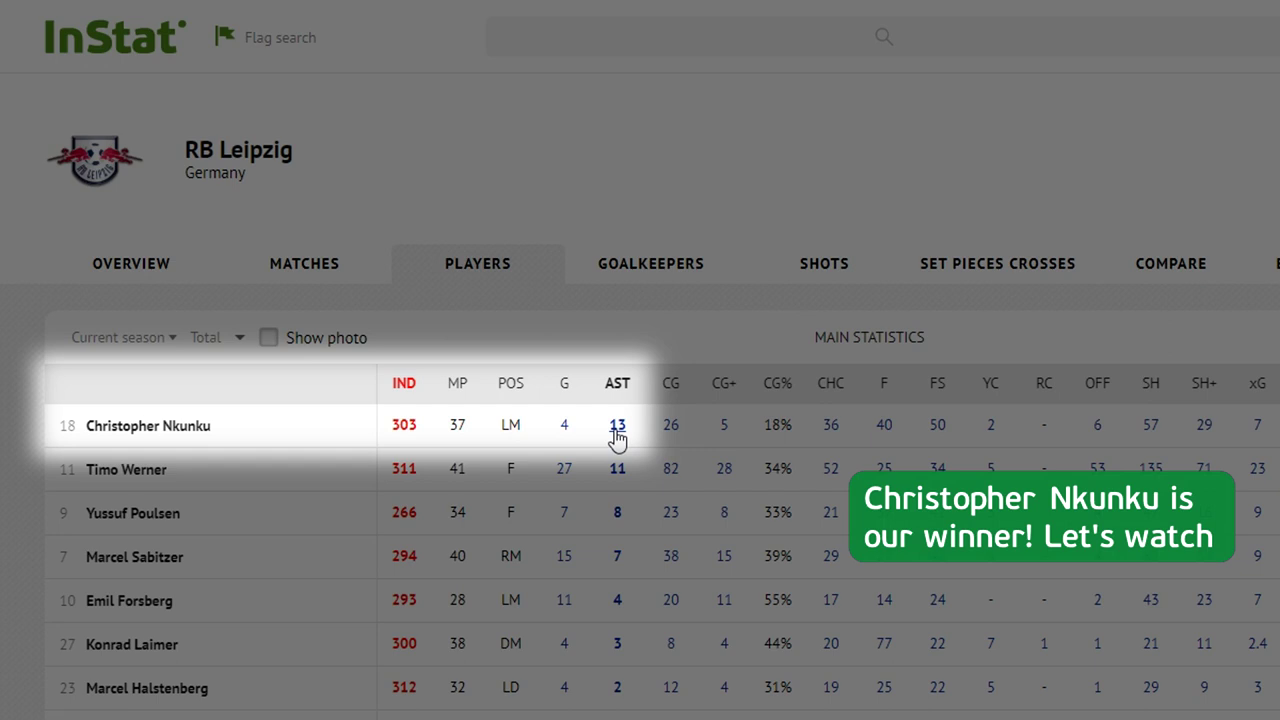
- Watch Nkunku's 13 assists, then sort by offsides and watch Werner's 53 offsides
click(617, 426)
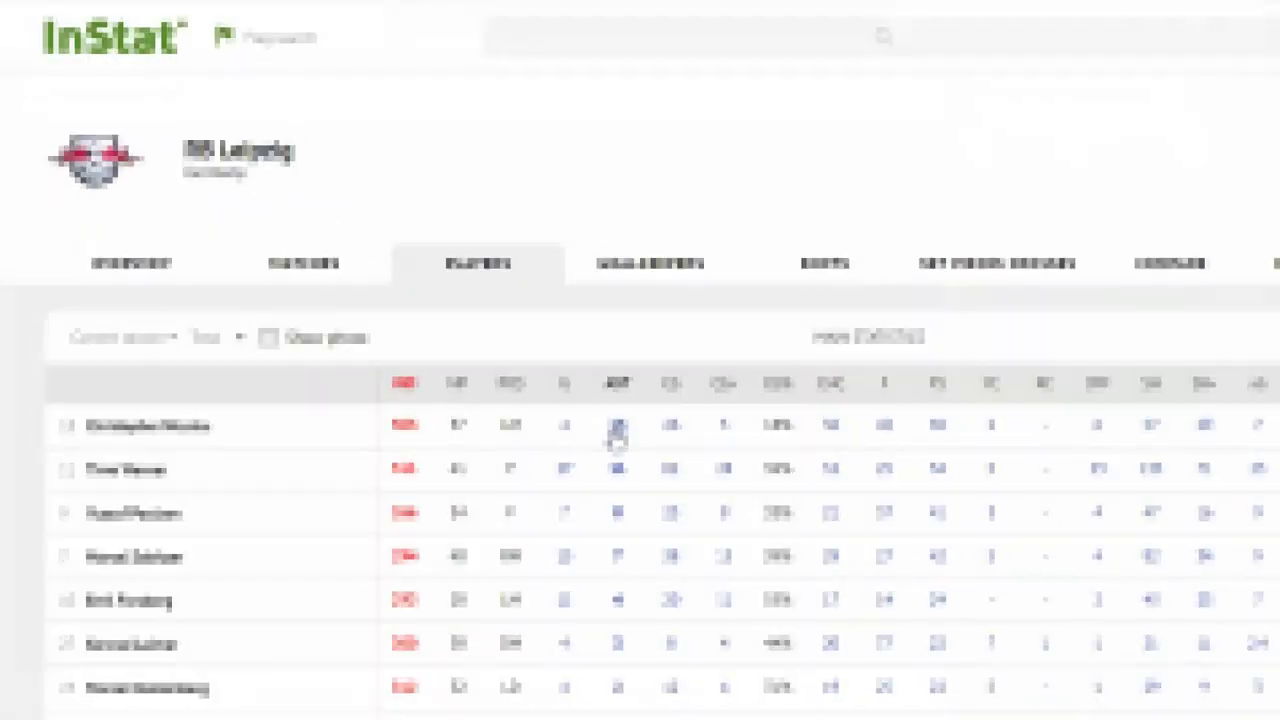
click(1098, 388)
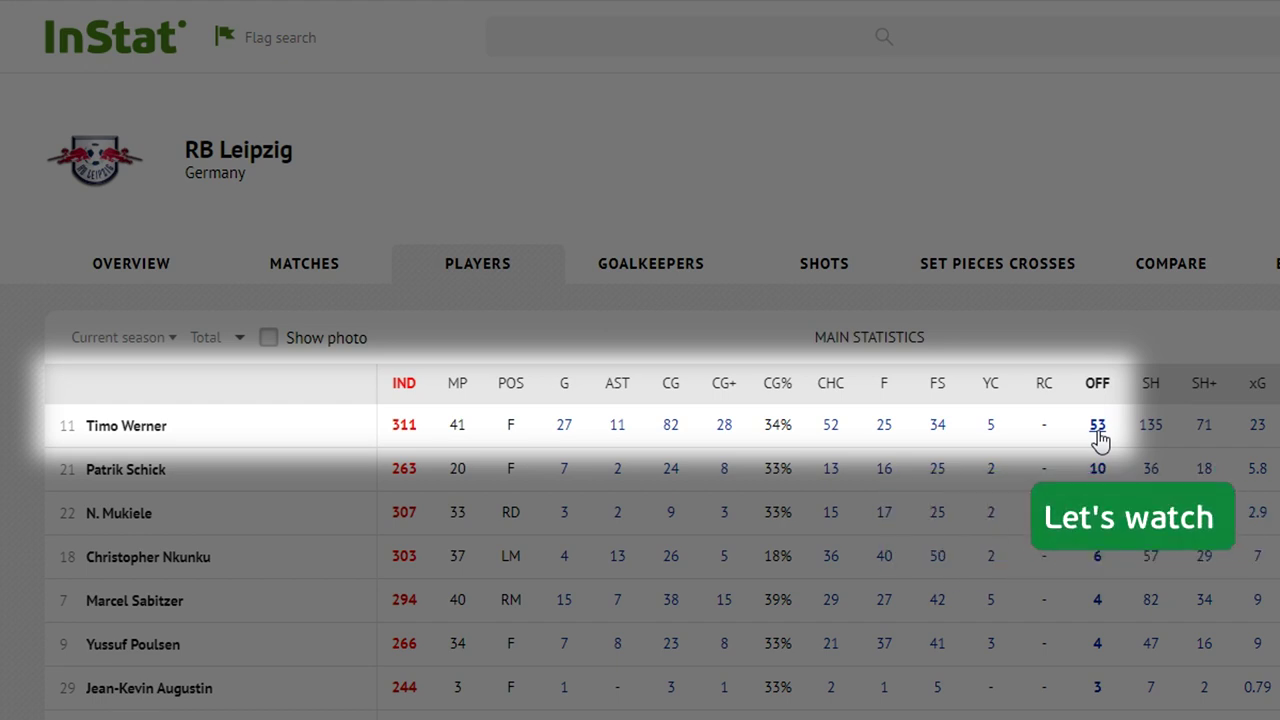
click(1098, 430)
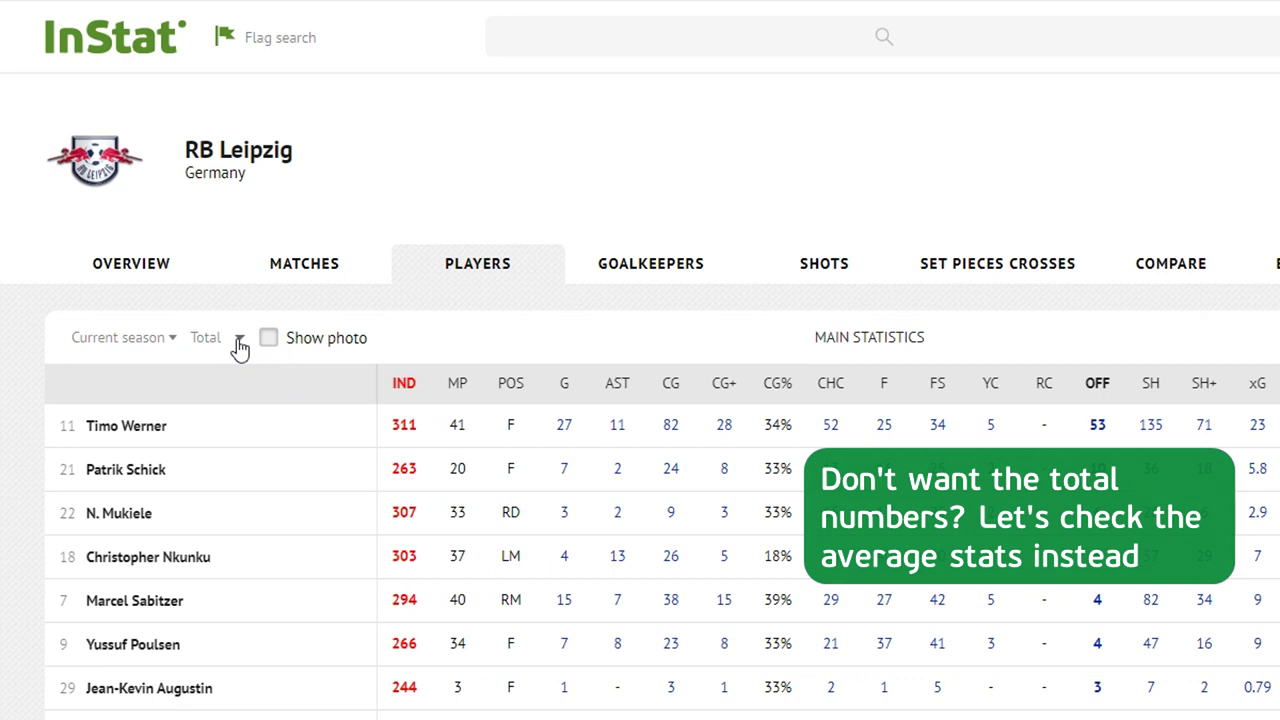
- Switch the players statistics from Total to Average per 90 mins
click(240, 343)
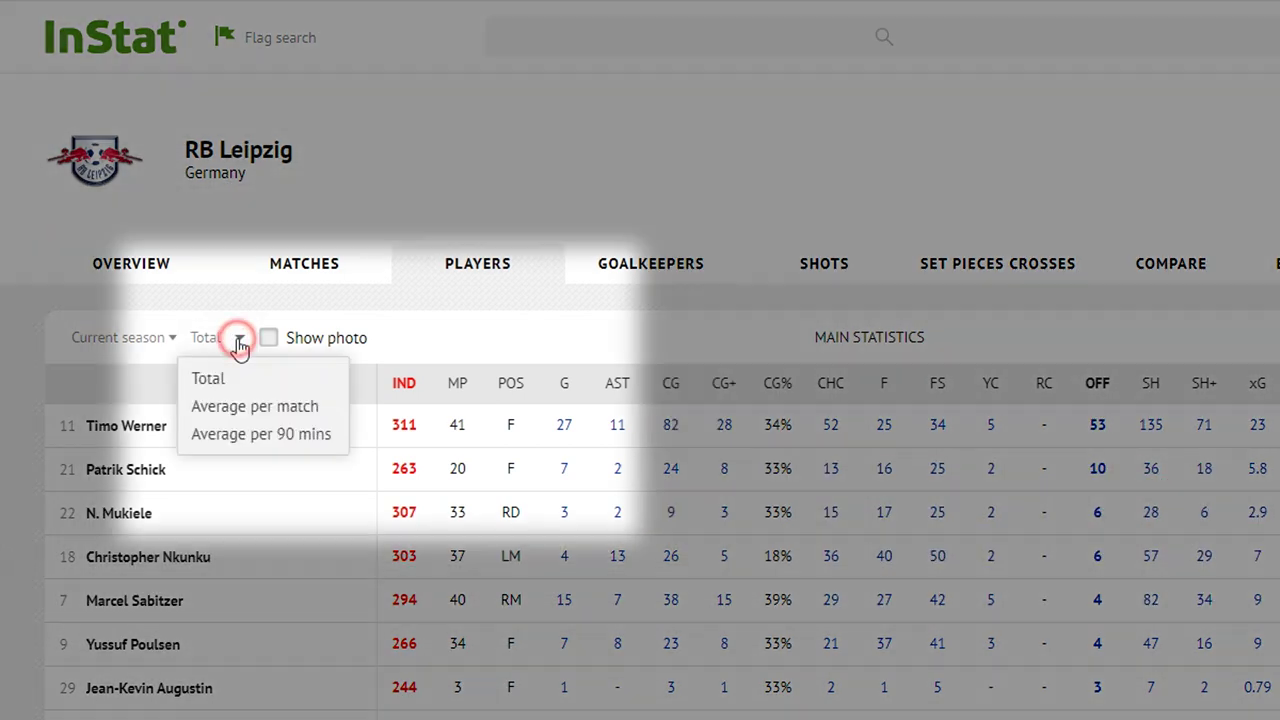
click(249, 434)
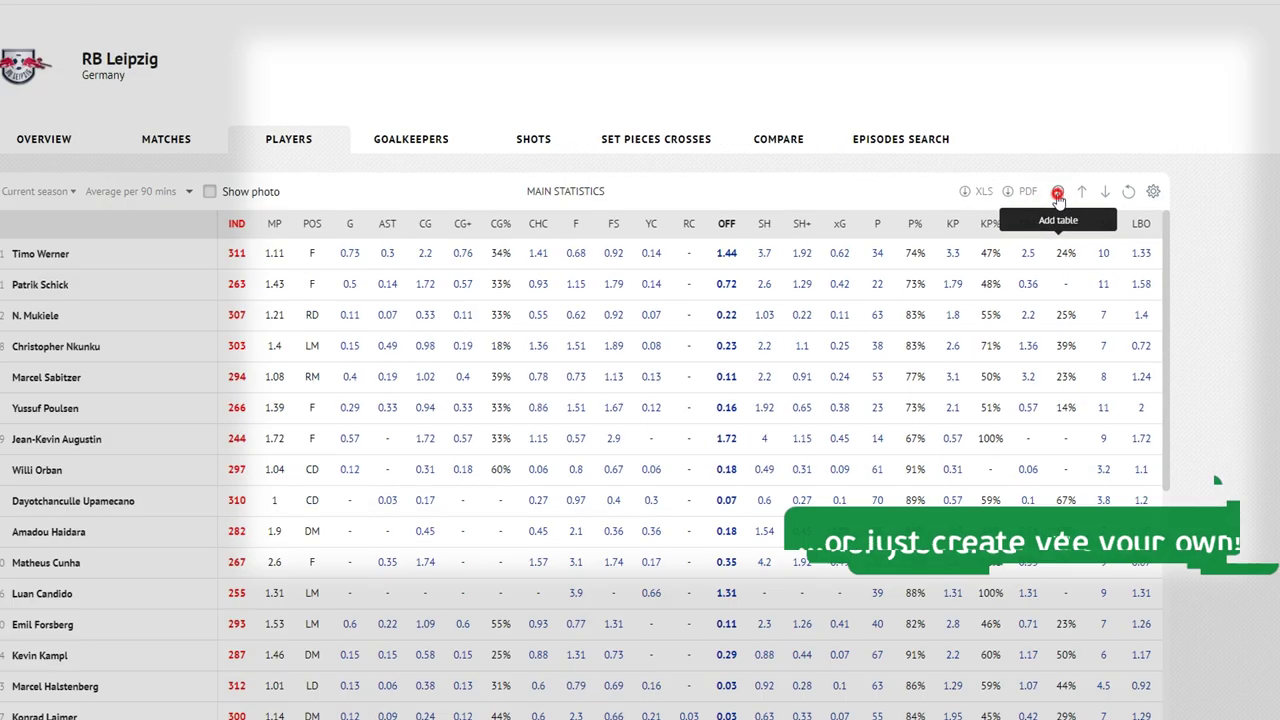
- Start a custom table with InStat Index, Matches played, Yellow cards, Offsides, Shots and xG
click(998, 152)
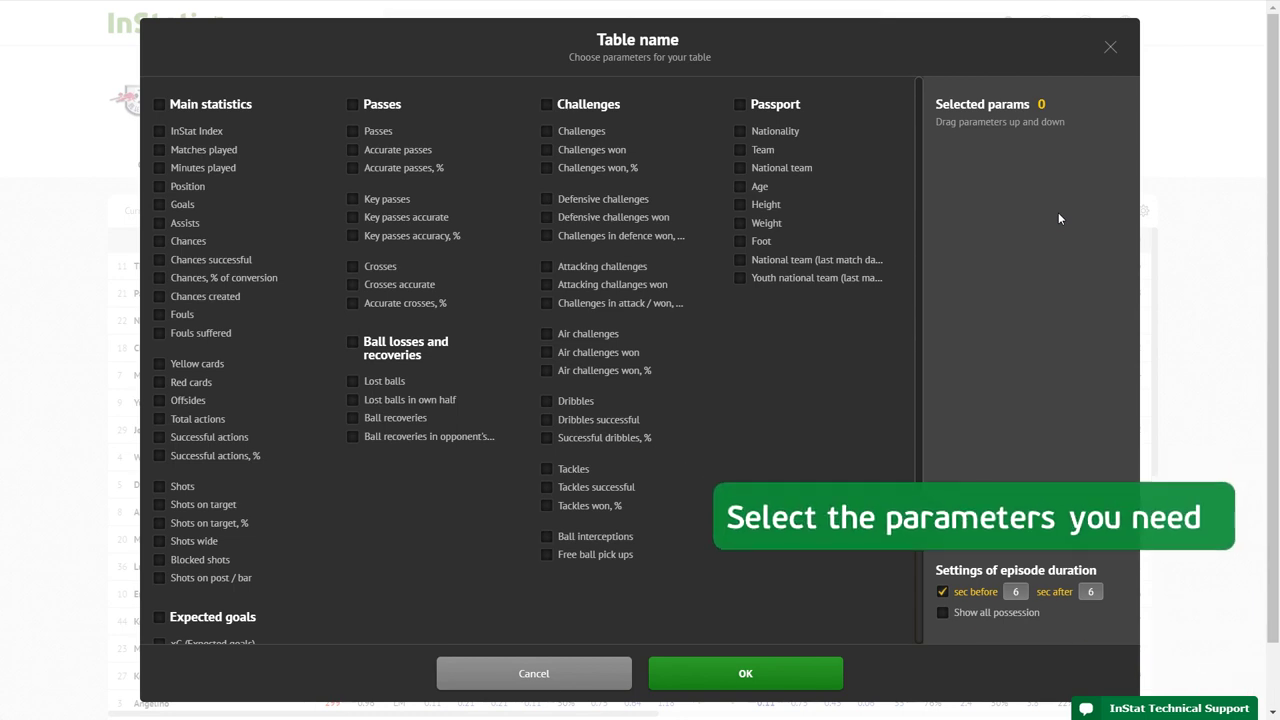
click(159, 131)
click(159, 149)
click(159, 364)
click(159, 400)
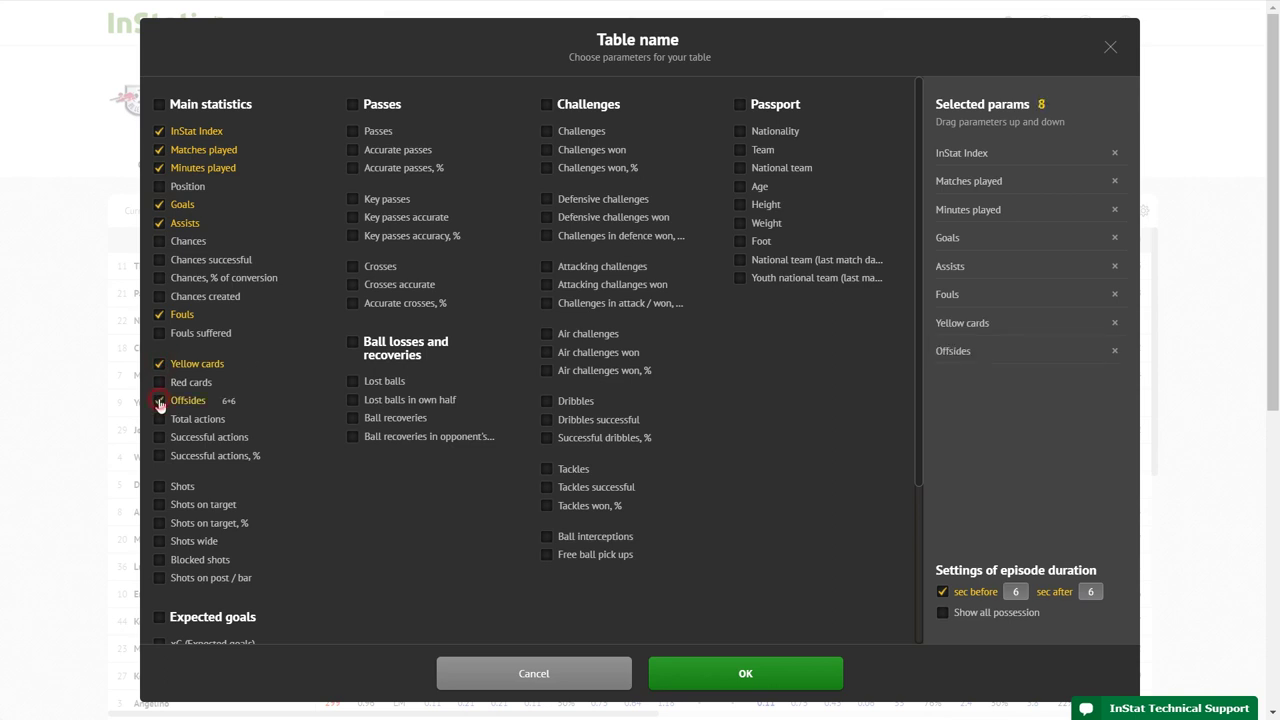
click(159, 486)
scroll(159, 486, down, 3)
click(159, 478)
scroll(159, 478, up, 3)
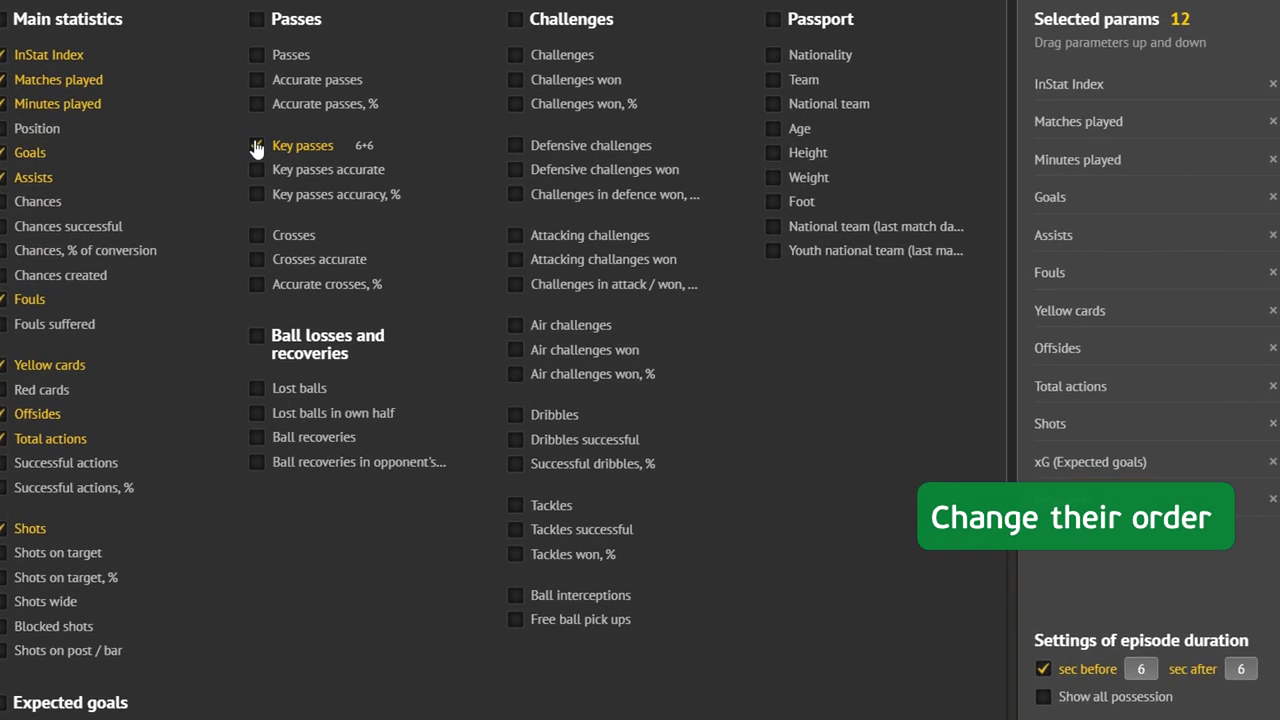
- Move xG below Goals and Key passes below Assists, then save it as 'My table'
drag(1060, 463, 1050, 240)
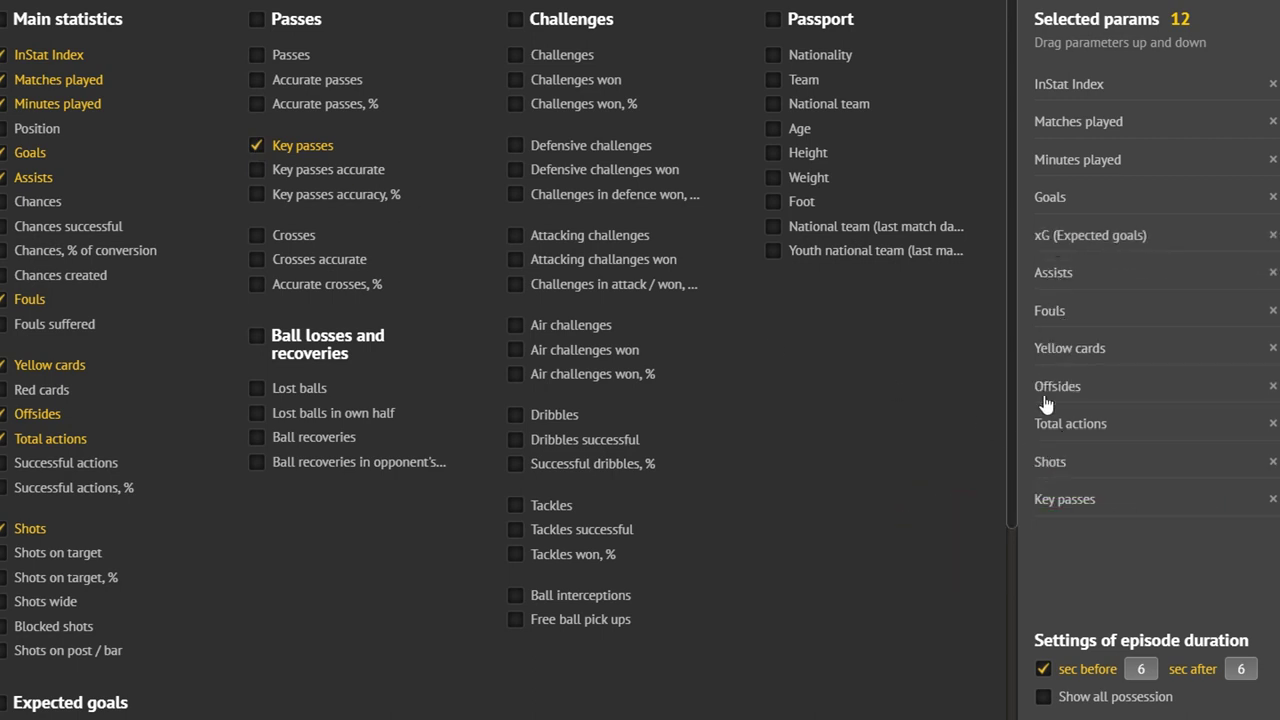
drag(1047, 478, 1055, 304)
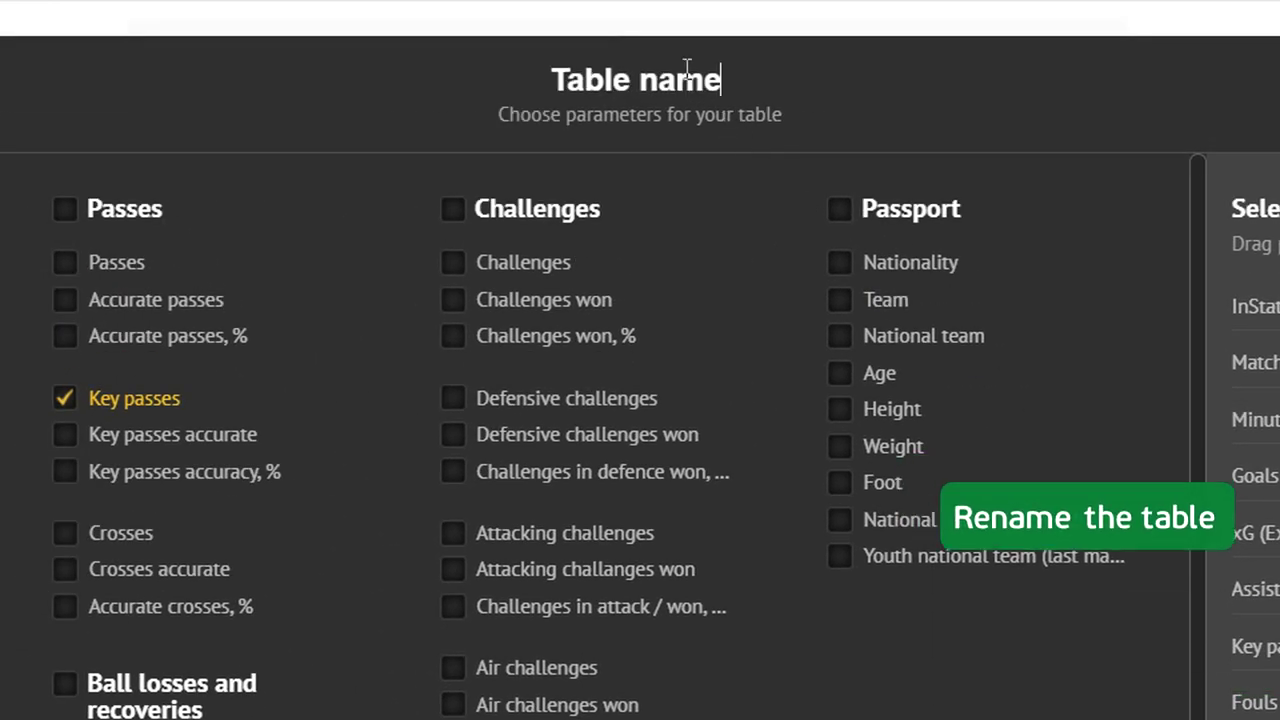
key(BackSpace)
key(BackSpace)
key(BackSpace)
key(BackSpace)
key(BackSpace)
key(BackSpace)
key(BackSpace)
key(BackSpace)
key(BackSpace)
key(BackSpace)
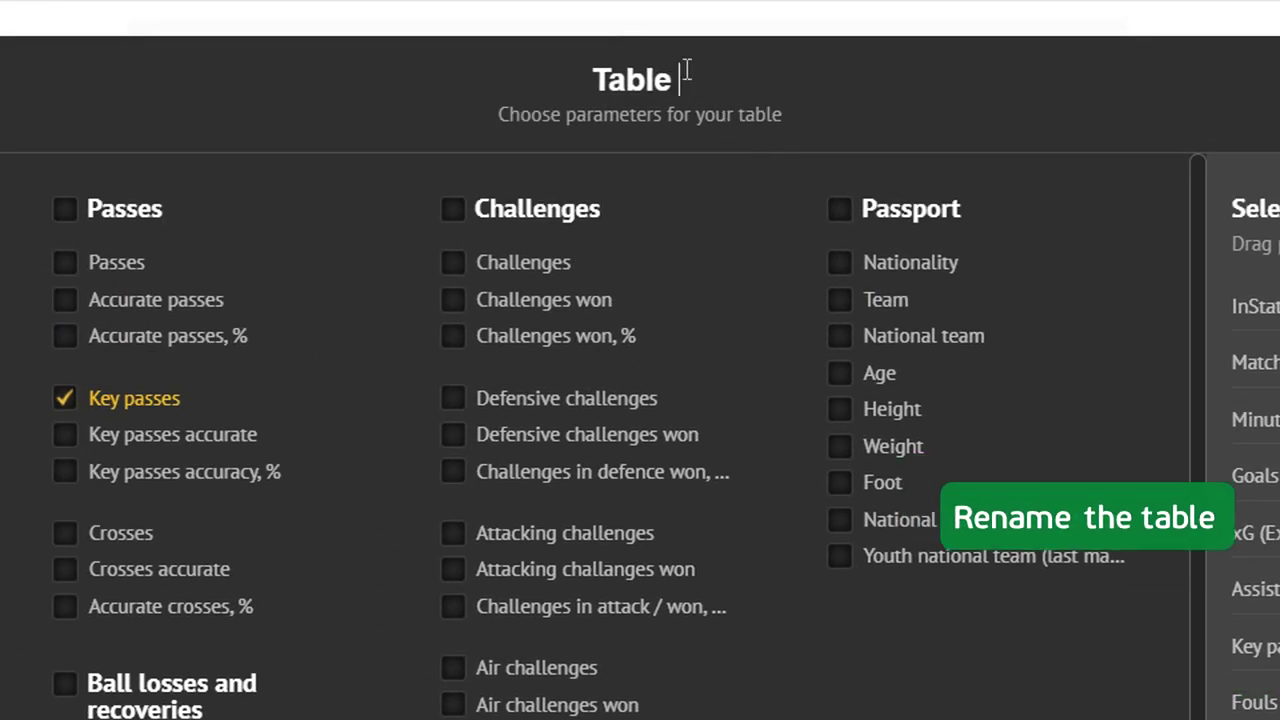
text(My table)
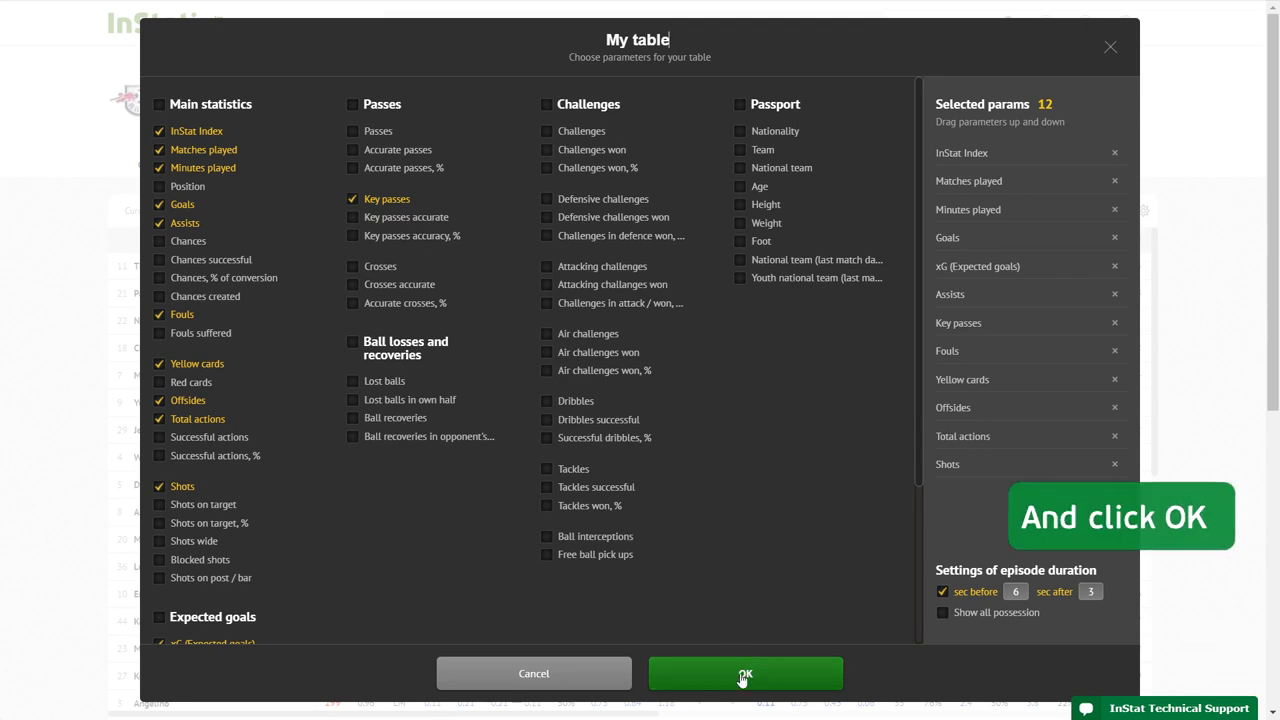
click(745, 674)
- Remove the Main Statistics table and download My table as a PDF
scroll(1175, 211, down, 2)
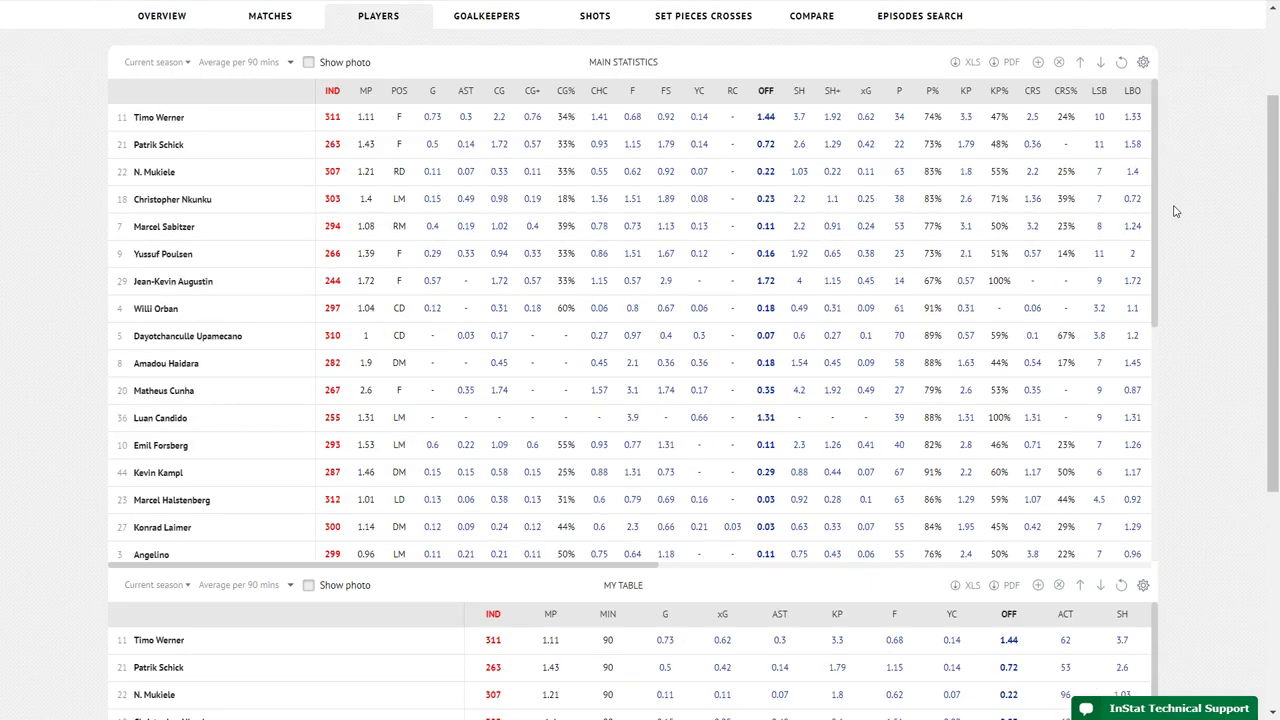
scroll(1175, 211, down, 4)
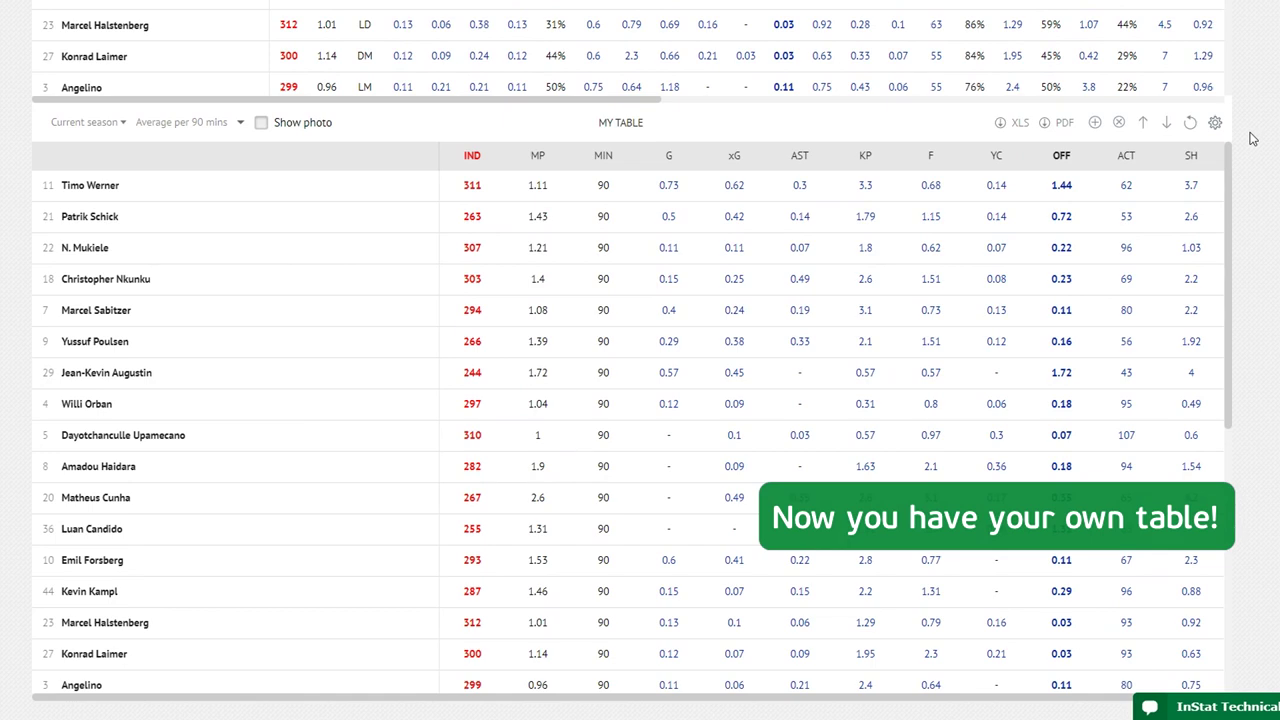
scroll(1250, 137, up, 6)
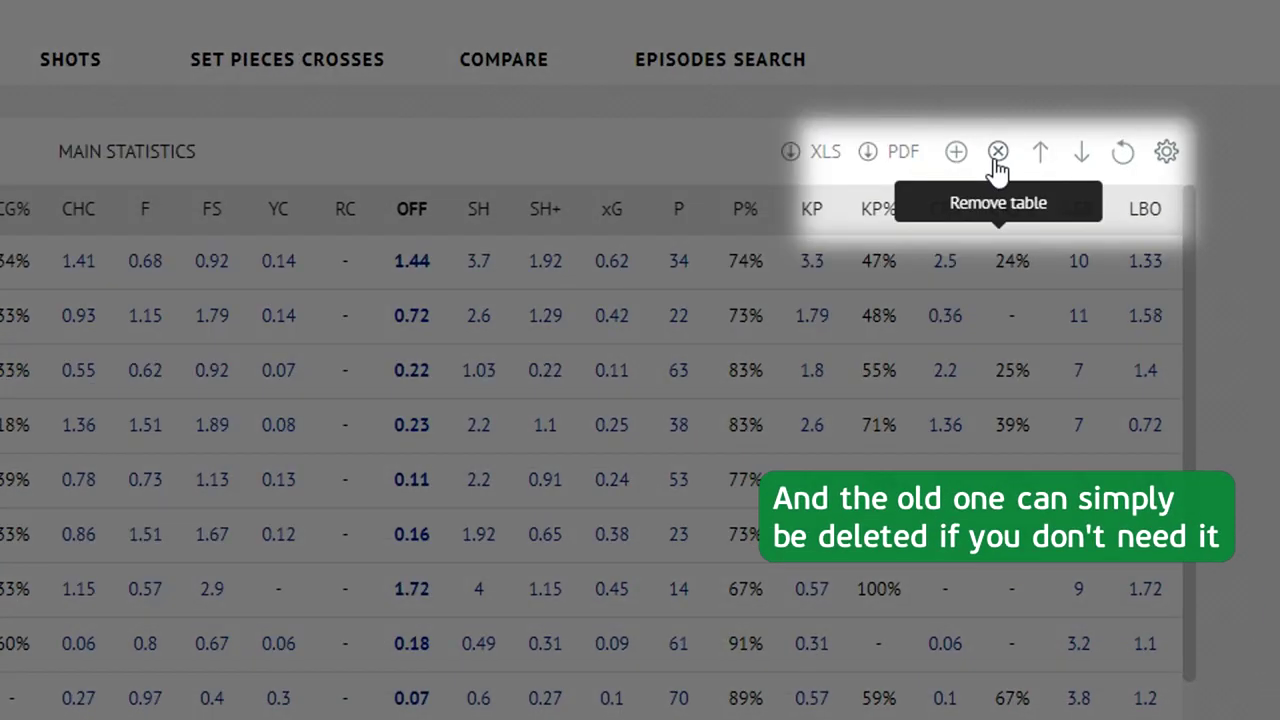
click(997, 155)
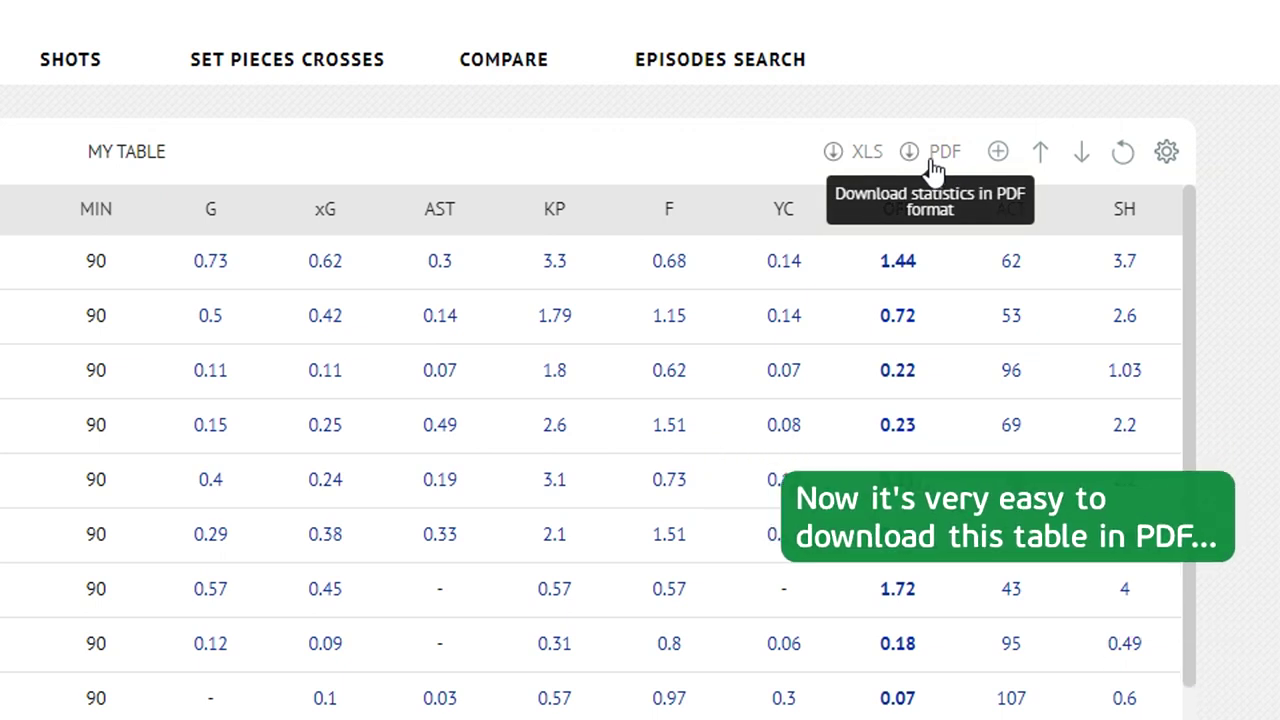
click(930, 165)
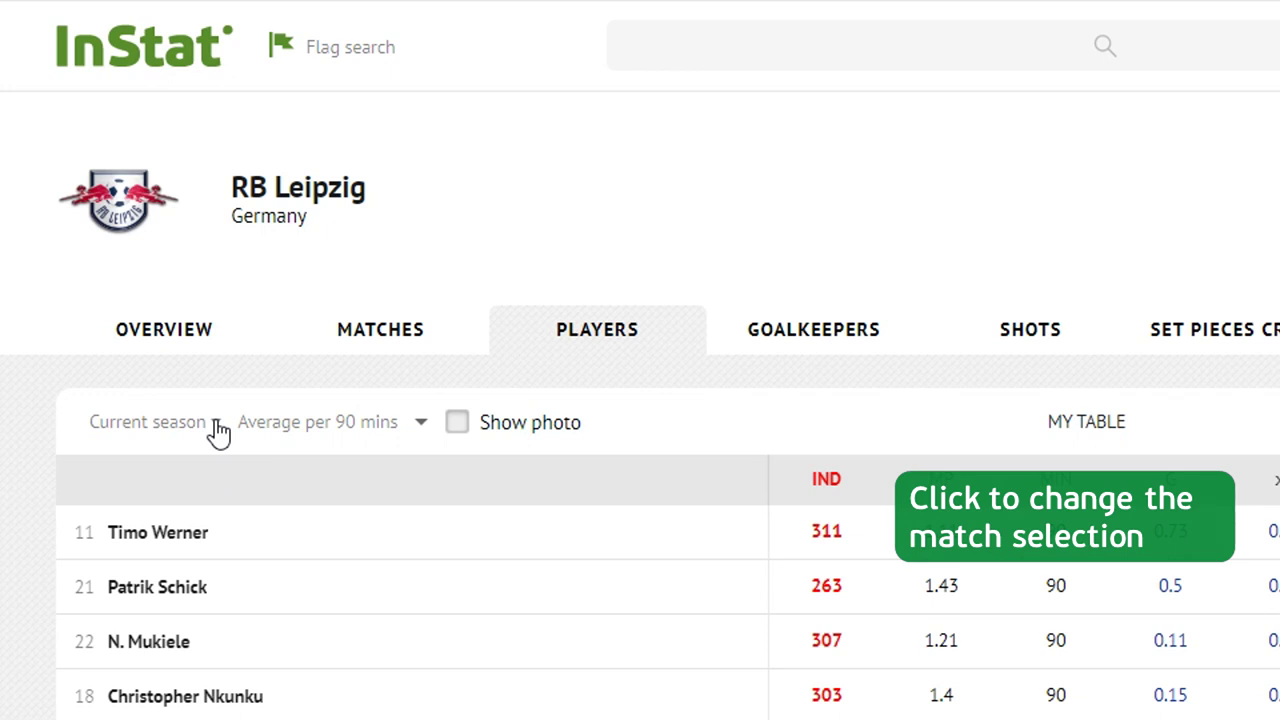
- In Advanced selection of matches, set the From date to 01.02.2020
click(215, 422)
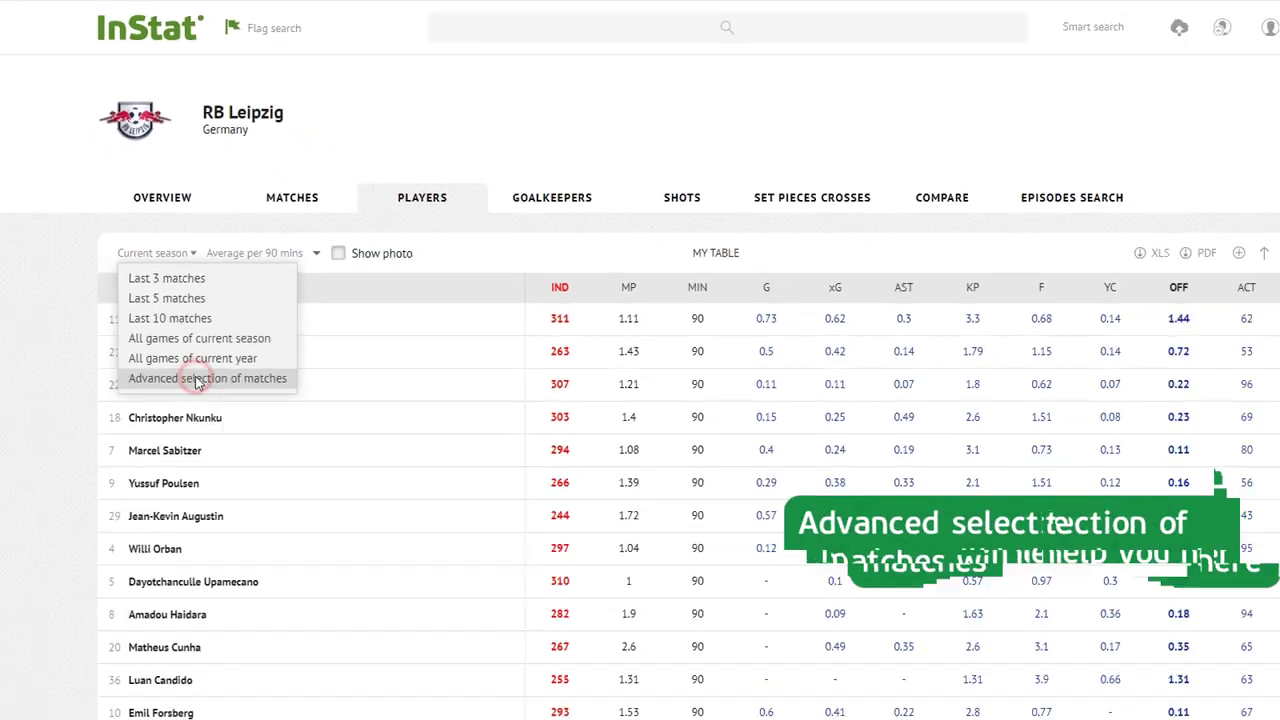
click(222, 632)
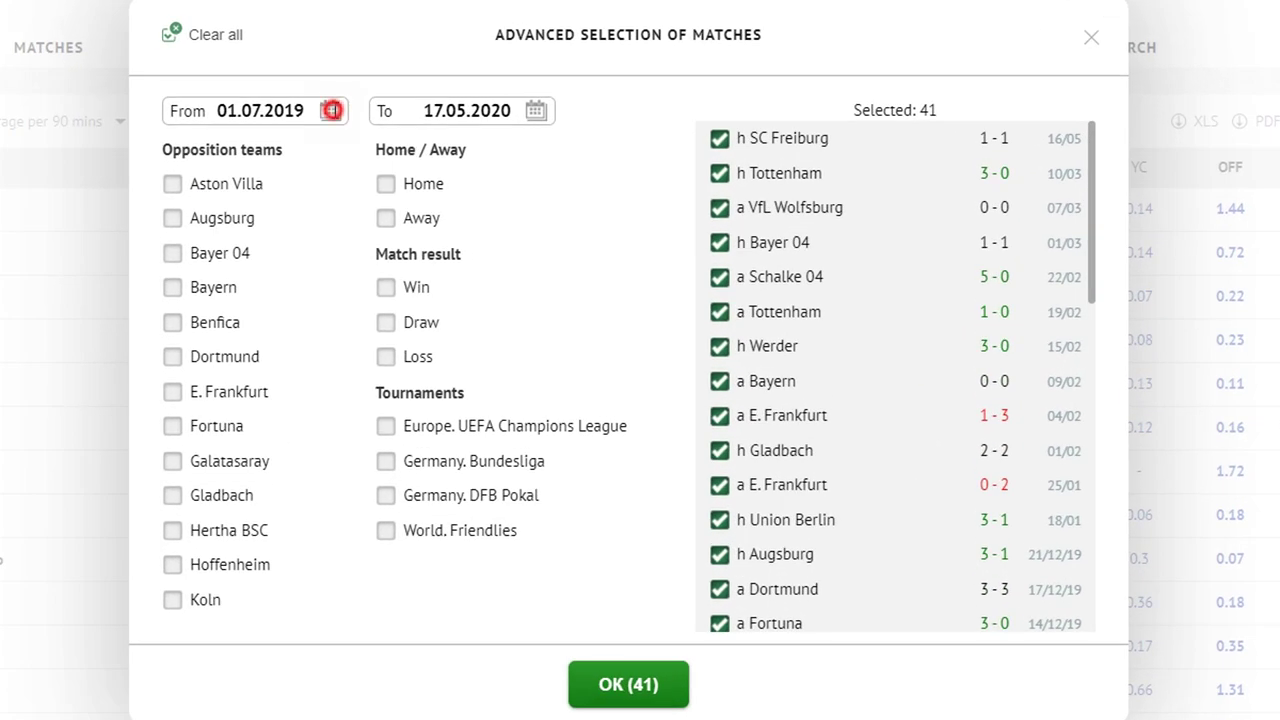
click(446, 204)
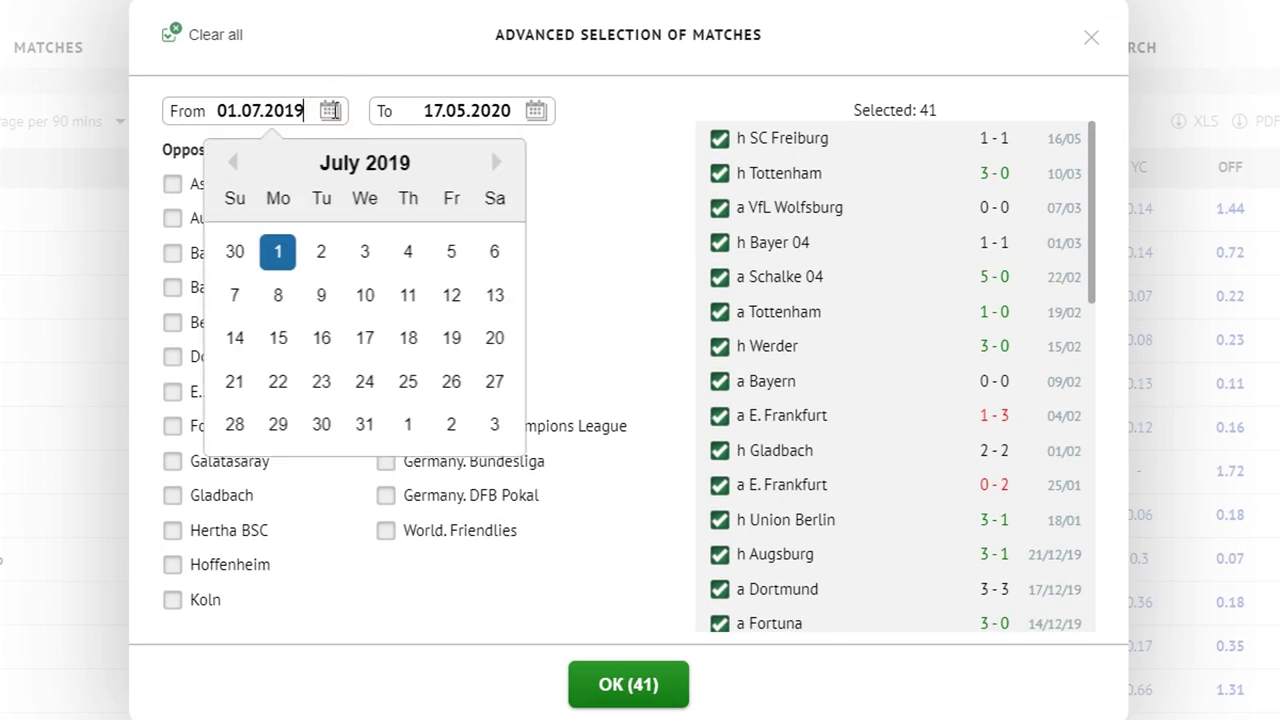
click(496, 162)
click(496, 162)
click(496, 162)
click(496, 162)
click(496, 162)
click(496, 162)
click(496, 162)
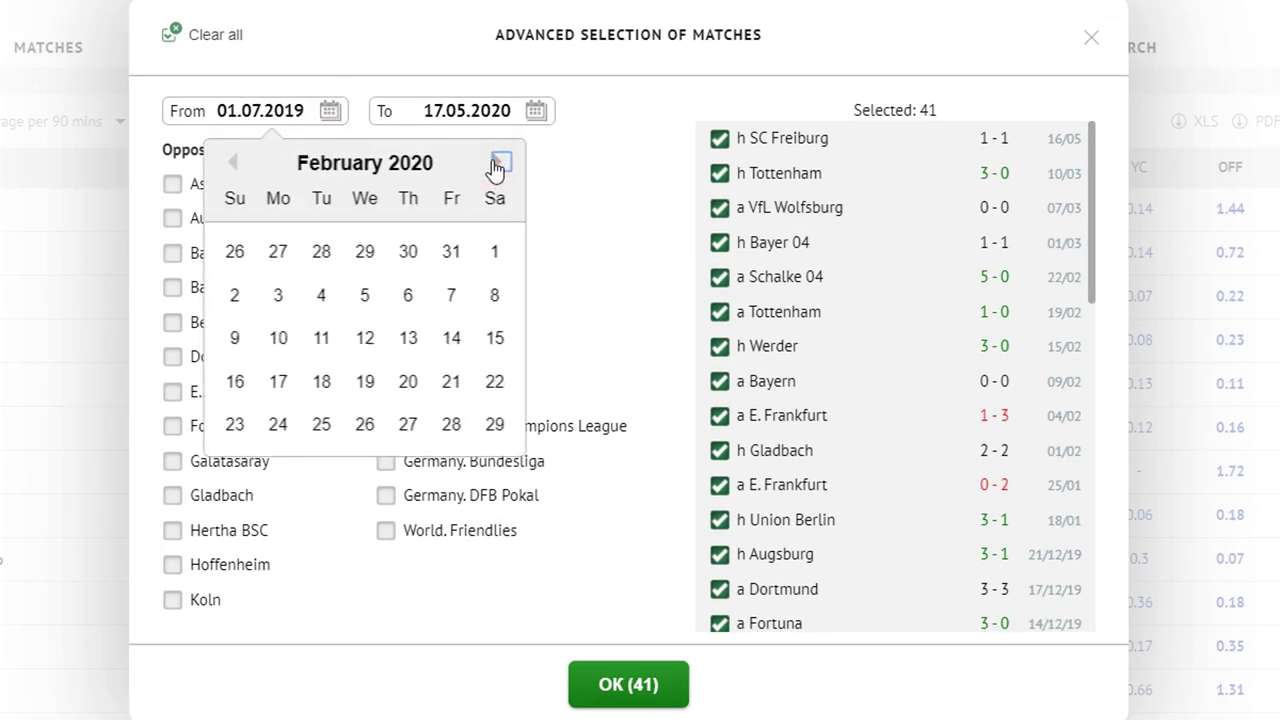
click(493, 252)
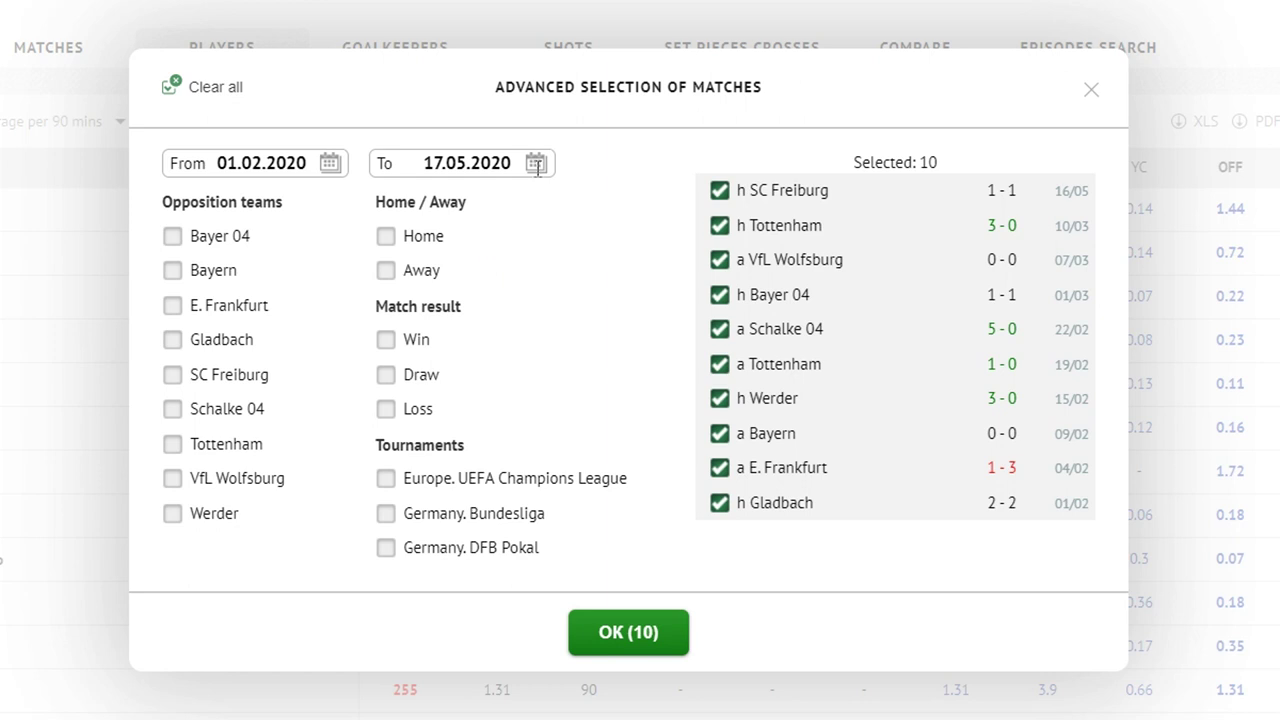
- Set the To date to 29.02.2020, keep only Germany. Bundesliga, and apply the 4 matches
click(536, 164)
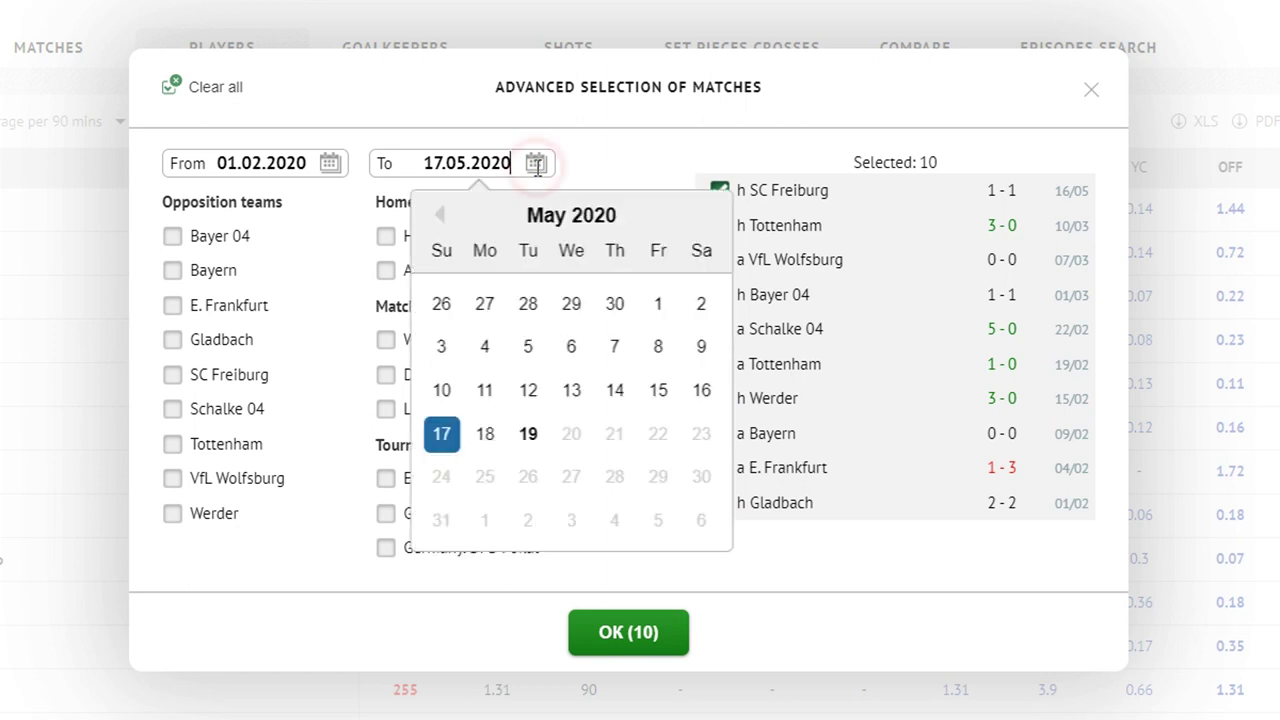
click(439, 214)
click(439, 214)
click(439, 214)
click(697, 474)
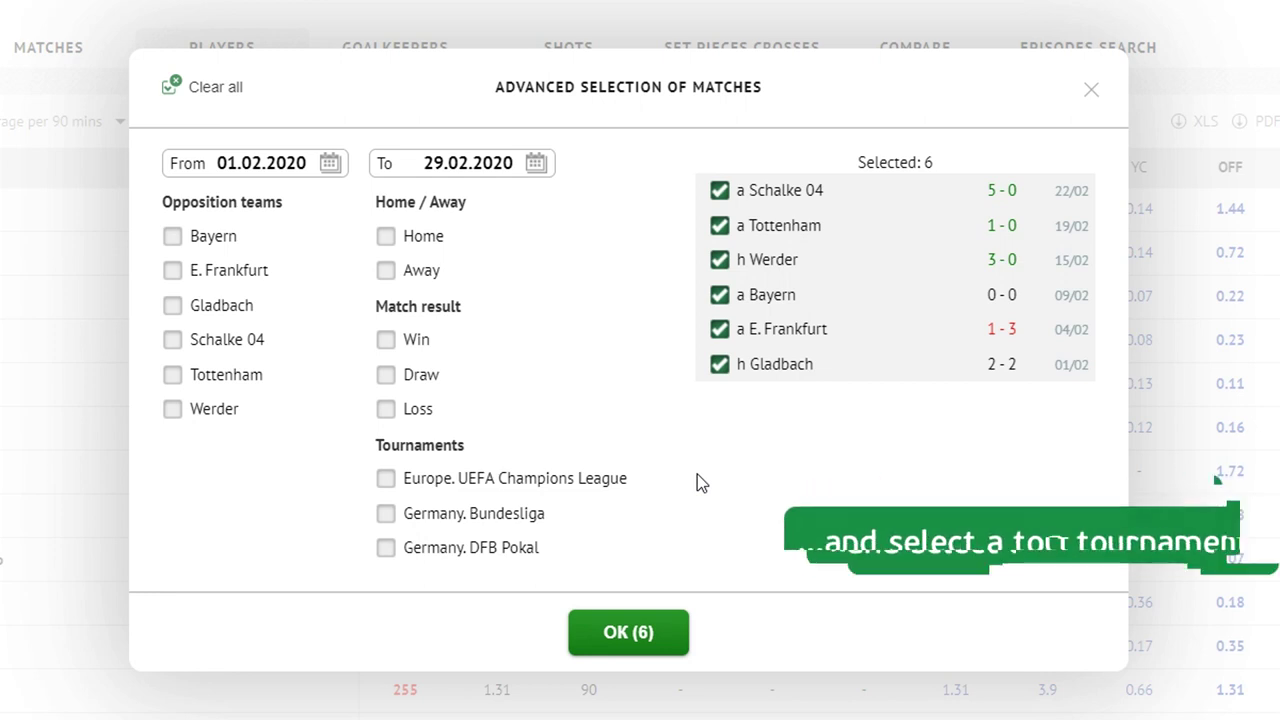
click(387, 515)
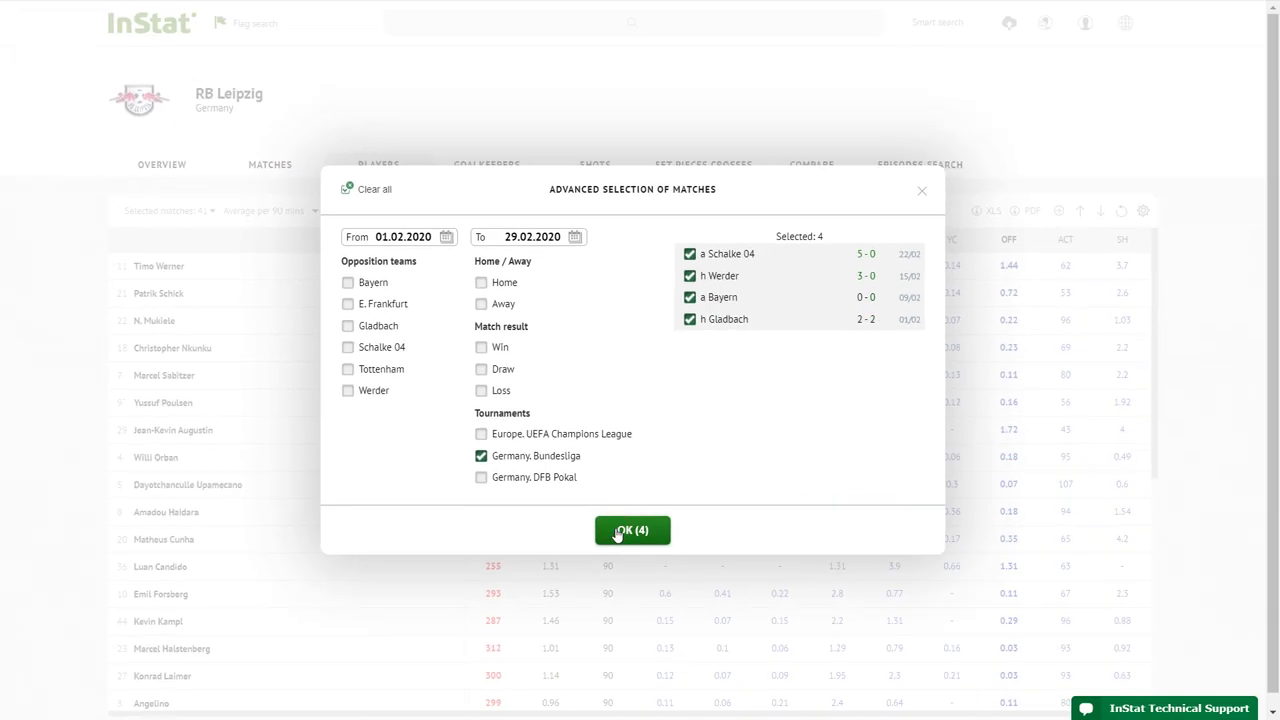
click(608, 636)
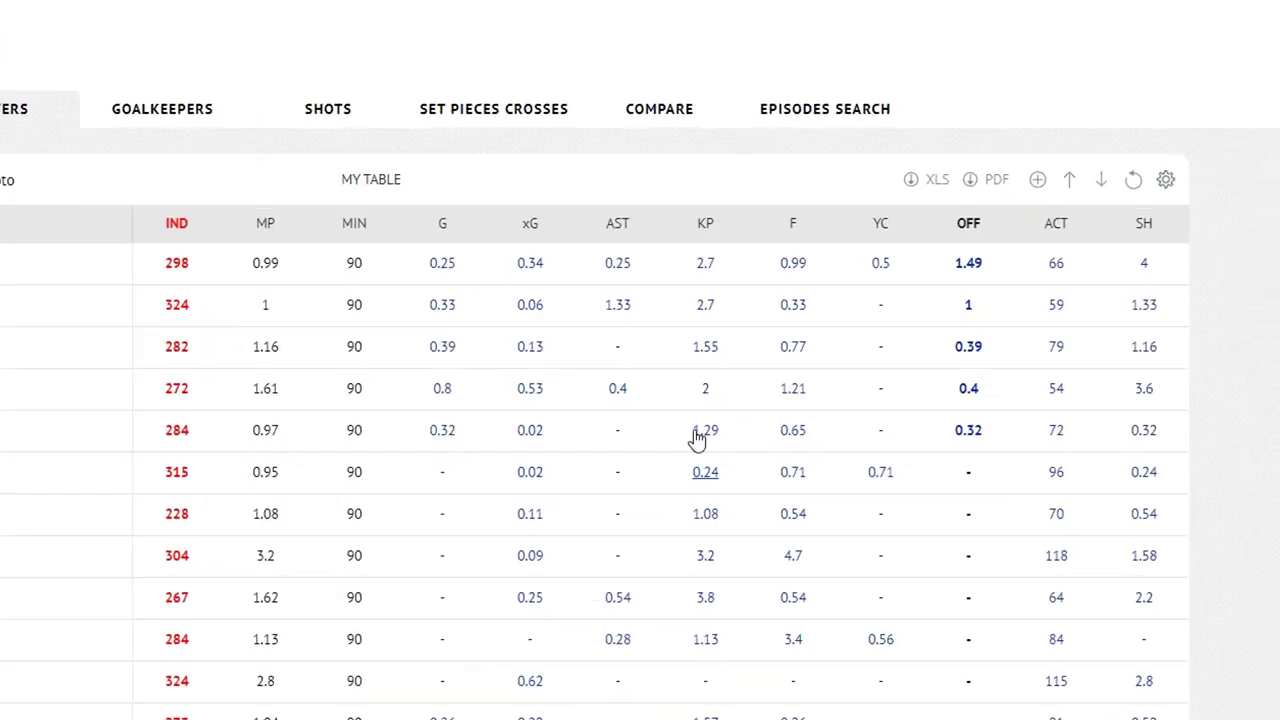
- Download the February 2020 Bundesliga-filtered My table as a PDF
click(943, 156)
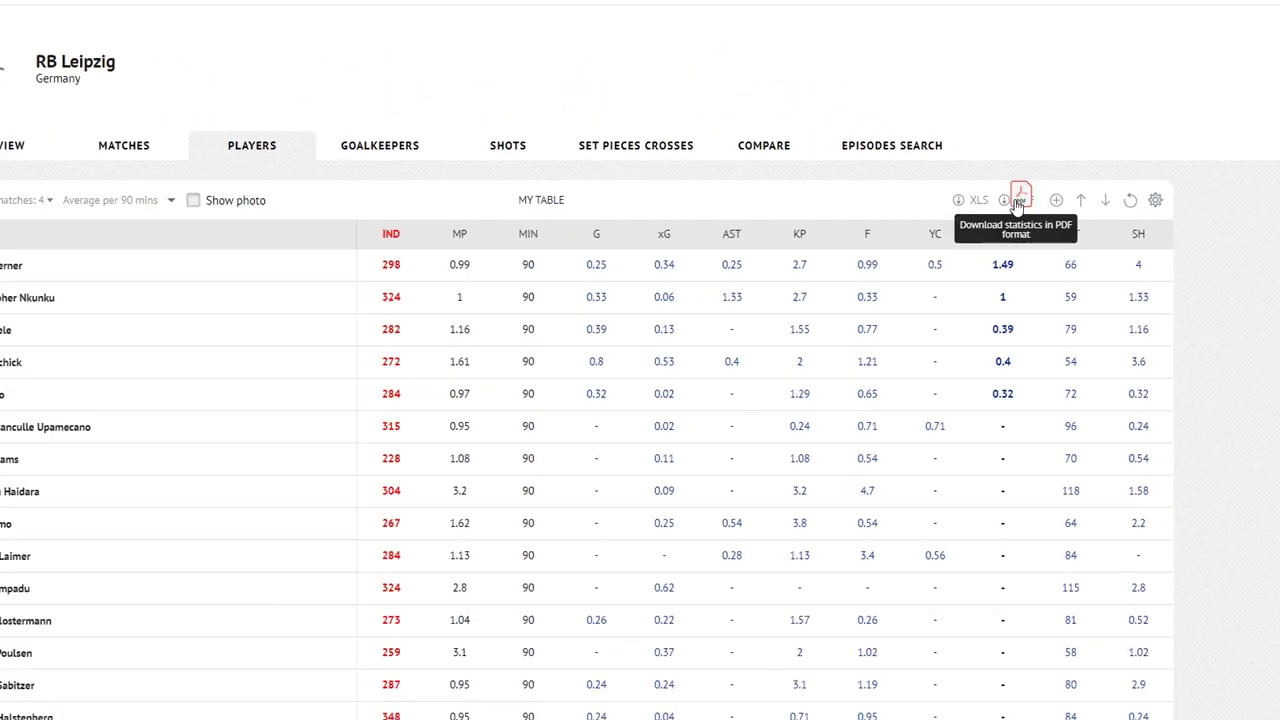